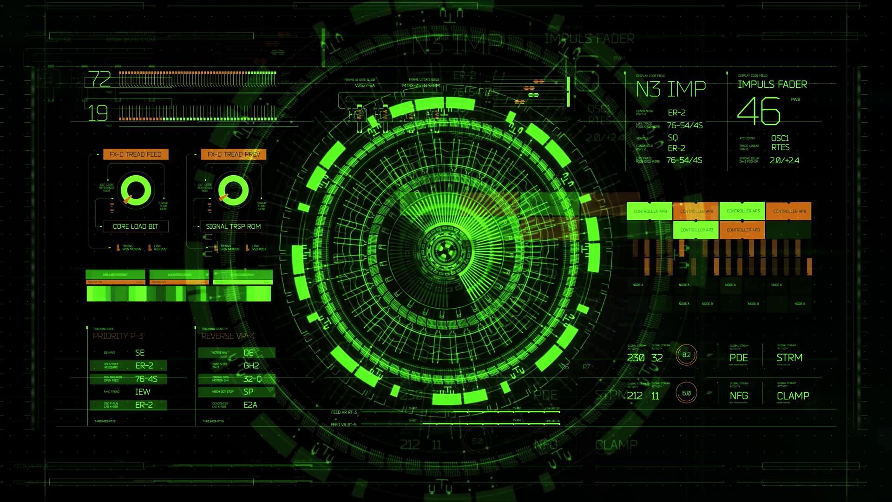
# Search the Storyblocks video library for "HUD" and look through the resulting clips
pyautogui.click(406, 126)
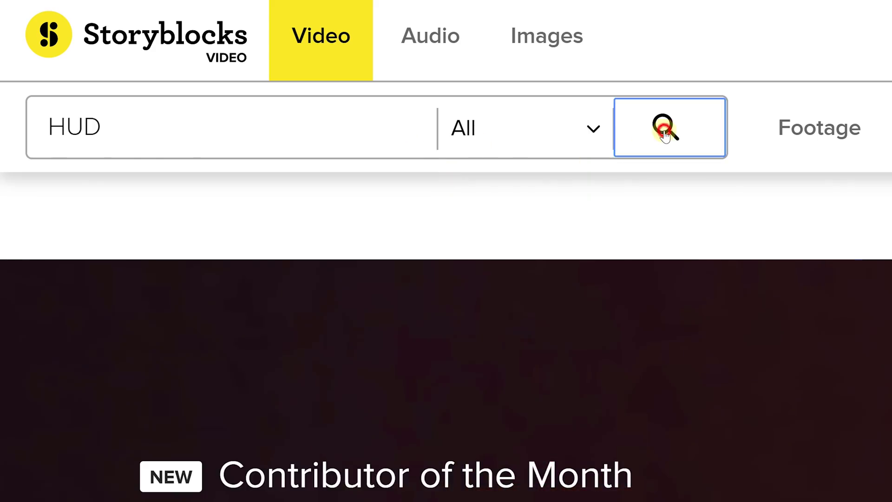
pyautogui.click(666, 132)
pyautogui.scroll(-10, 446, 279)
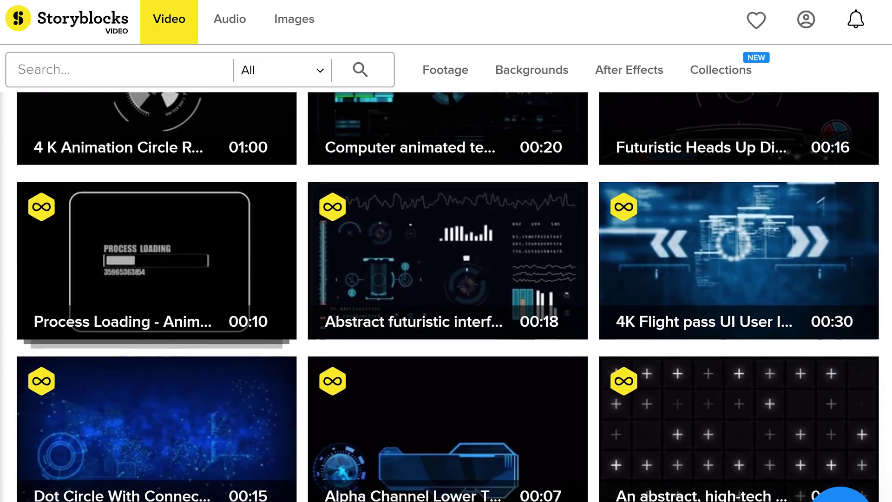
pyautogui.scroll(-10, 446, 279)
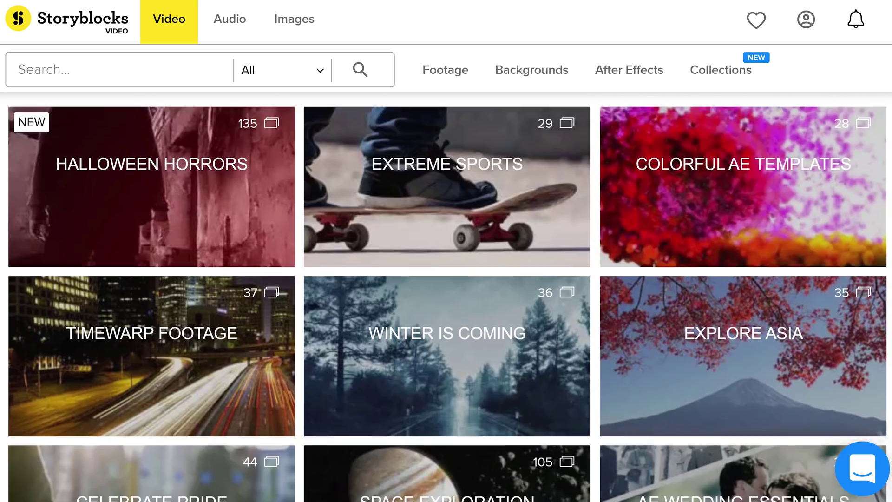
# Look through the themed stock video collections on Storyblocks
pyautogui.scroll(-5, 446, 298)
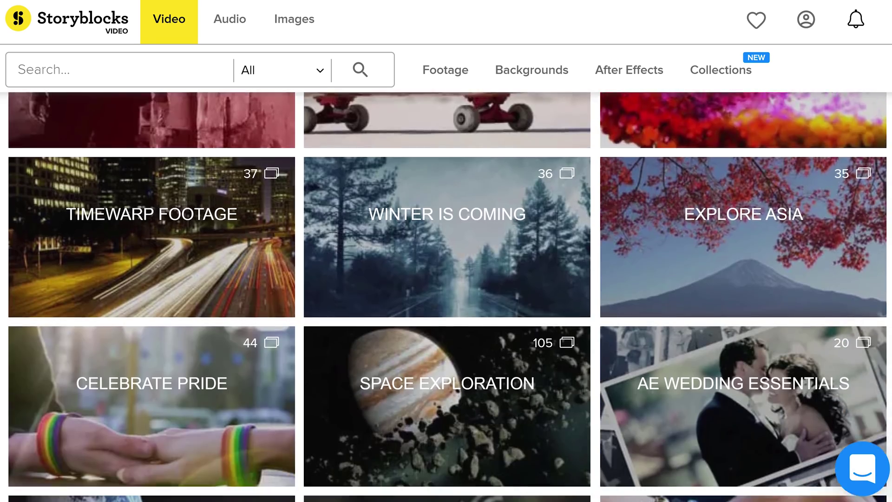
pyautogui.scroll(-9, 446, 297)
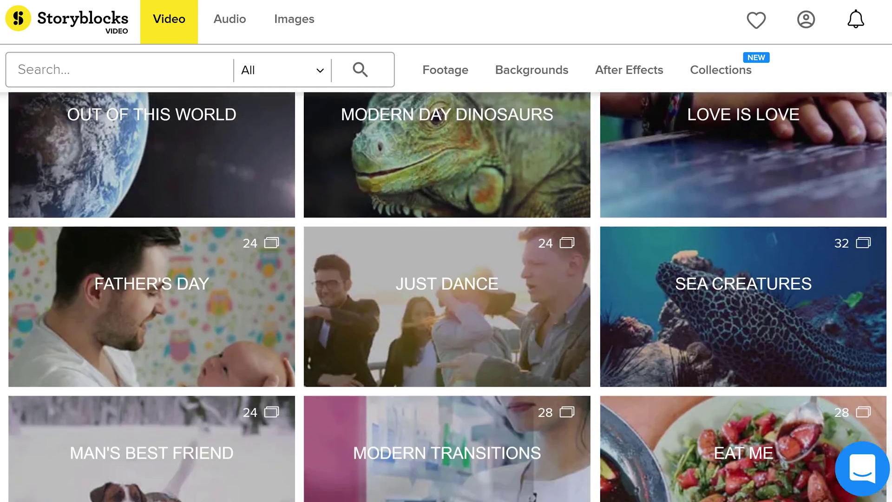
pyautogui.scroll(-10, 446, 297)
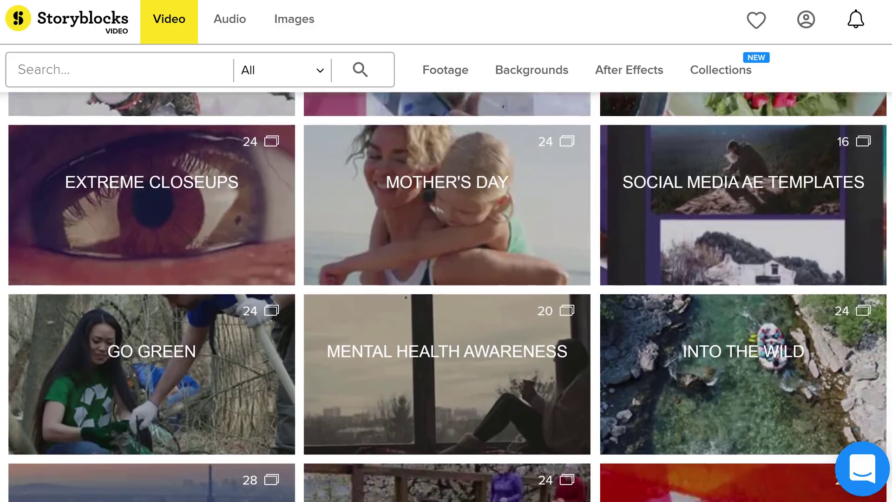
pyautogui.scroll(-3, 447, 297)
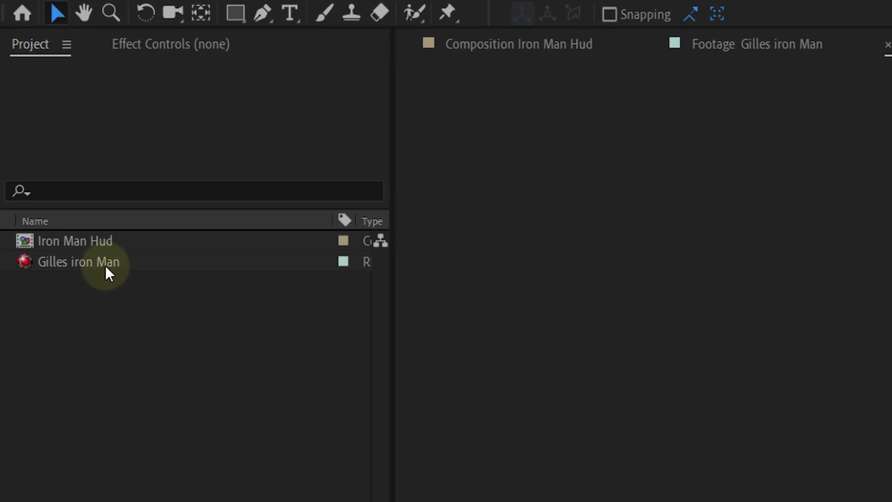
# In After Effects, add the face footage to the Iron Man Hud composition and draw a closed curved mask around the face
pyautogui.moveTo(105, 266); pyautogui.dragTo(386, 353)
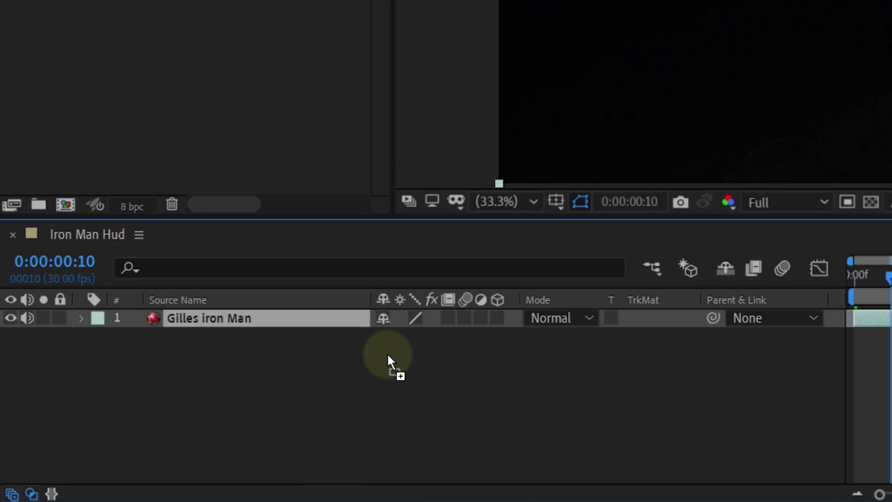
pyautogui.click(439, 135)
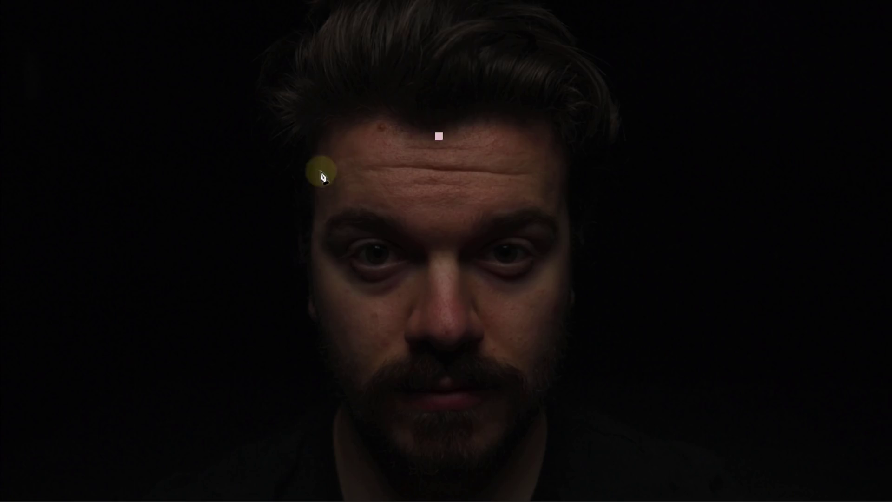
pyautogui.moveTo(314, 177); pyautogui.dragTo(294, 222)
pyautogui.moveTo(316, 311); pyautogui.dragTo(324, 350)
pyautogui.moveTo(446, 482); pyautogui.dragTo(429, 491)
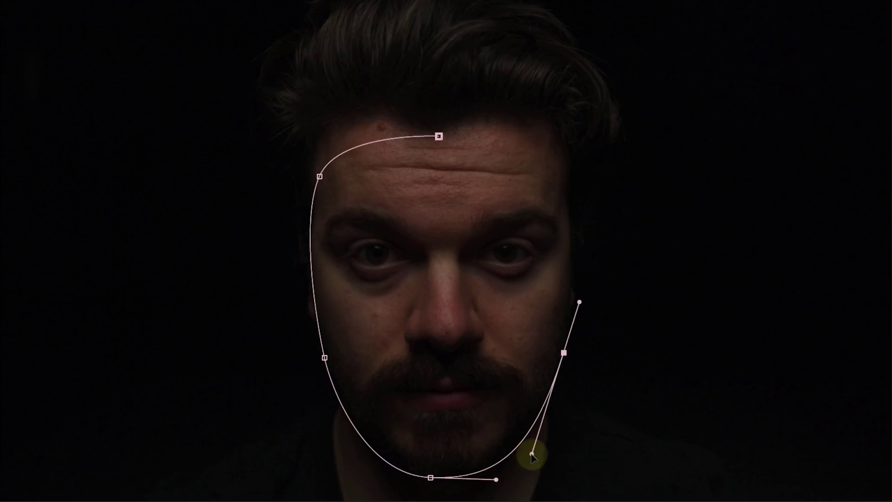
pyautogui.click(439, 137)
pyautogui.moveTo(567, 165); pyautogui.dragTo(568, 170)
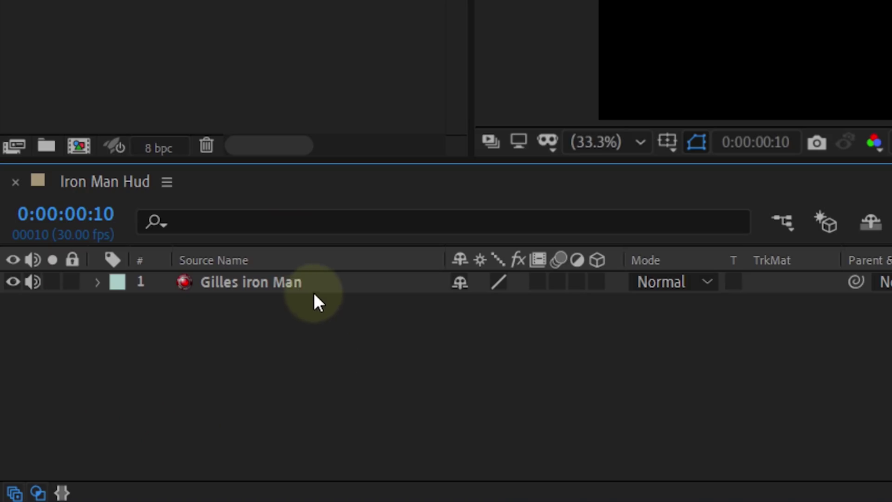
# Track the face mask forward with the Face Tracking (Outline Only) method and set its feather to 428 pixels
pyautogui.click(312, 286)
pyautogui.press('m')
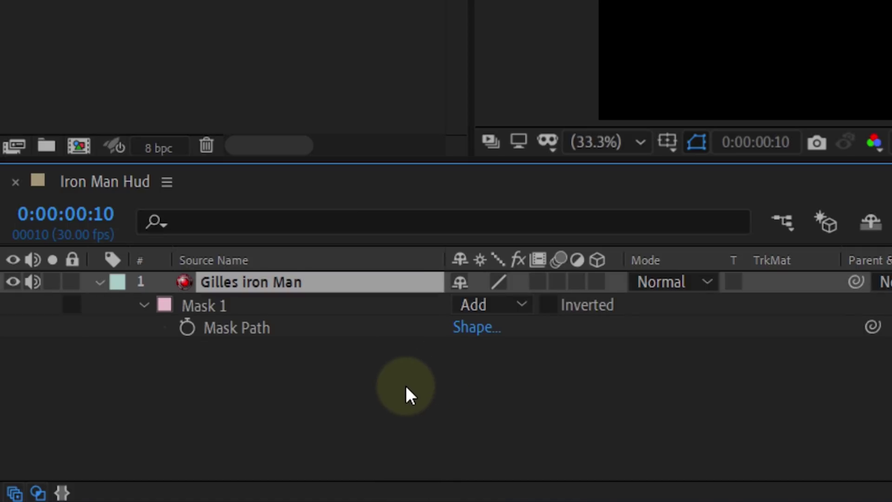
pyautogui.click(242, 308)
pyautogui.rightClick(240, 308)
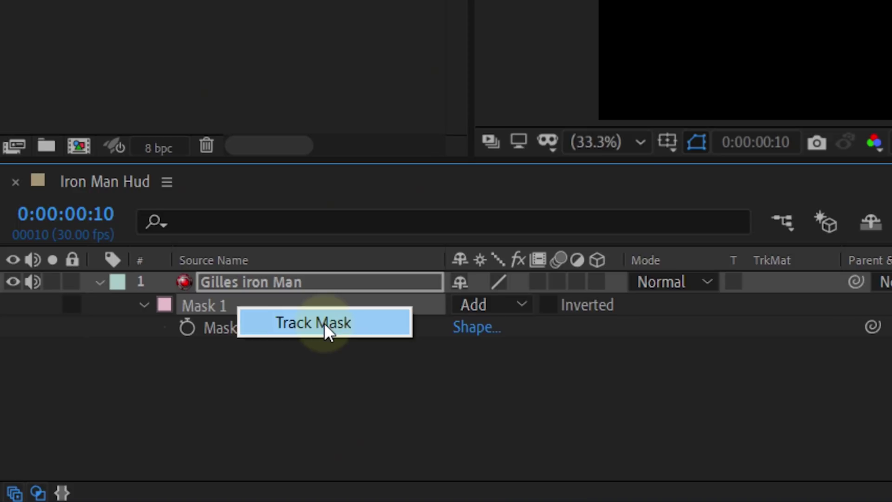
pyautogui.click(324, 322)
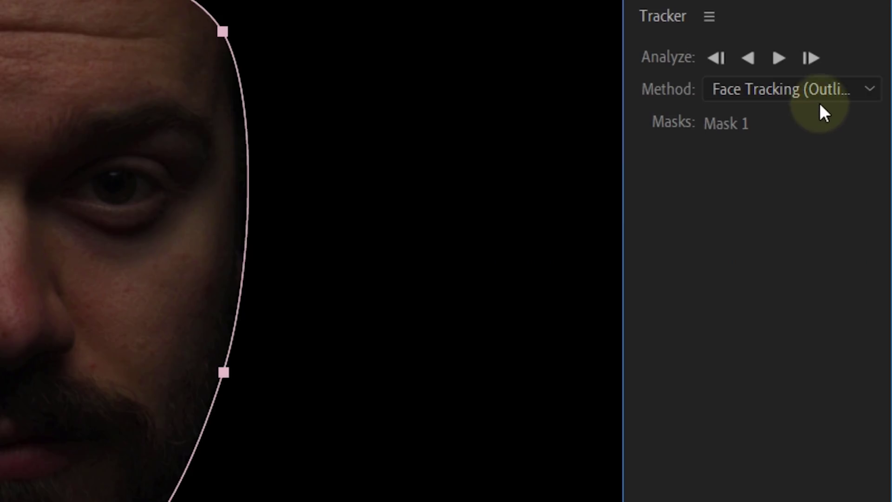
pyautogui.click(836, 89)
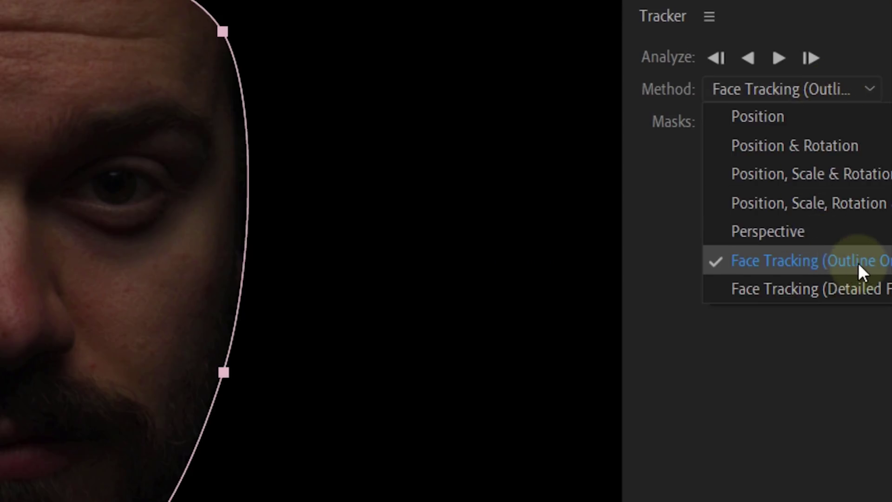
pyautogui.click(841, 258)
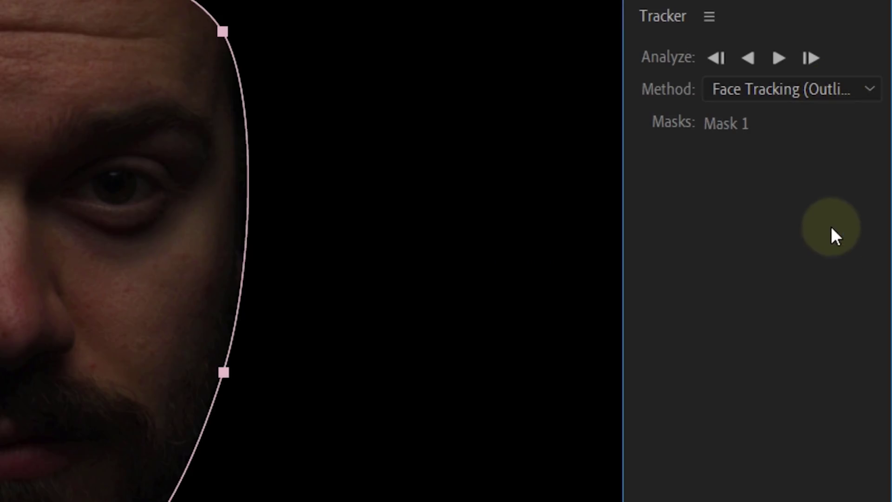
pyautogui.click(780, 59)
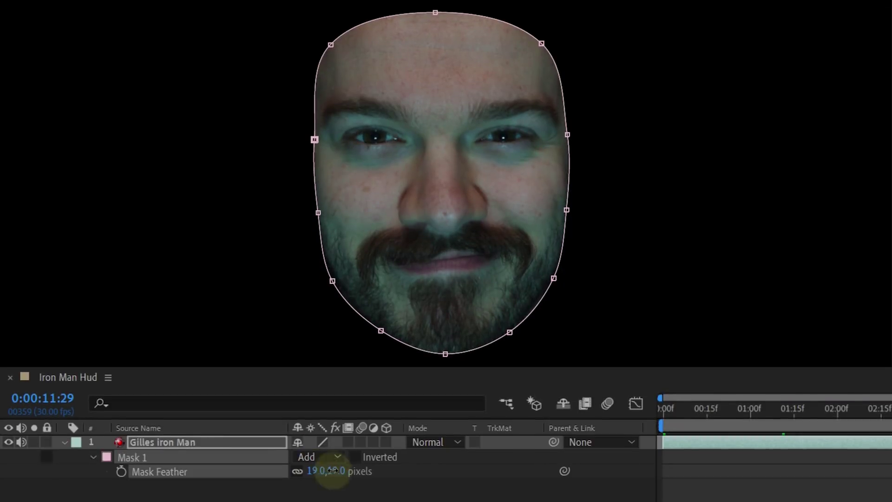
pyautogui.moveTo(330, 471); pyautogui.dragTo(655, 477)
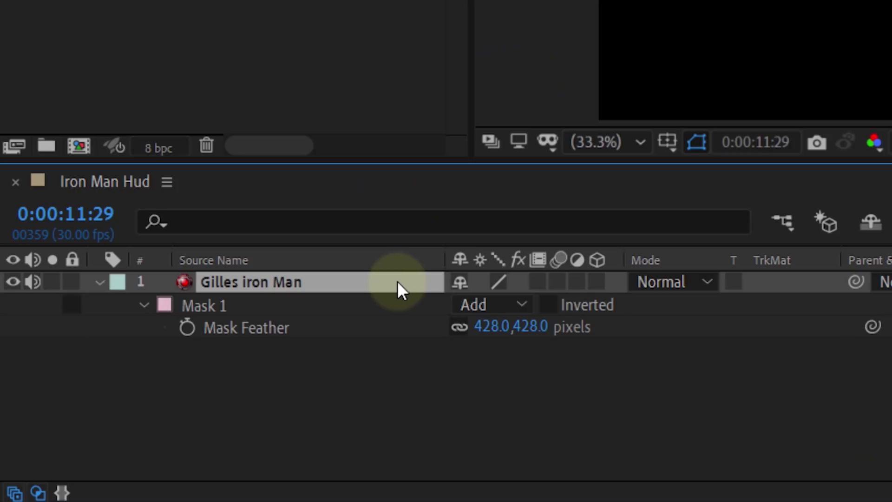
# Duplicate the masked face layer and remove Mask 1 from the upper copy
pyautogui.hotkey('ctrl', 'd')
pyautogui.press('m')
pyautogui.click(262, 302)
pyautogui.press('m')
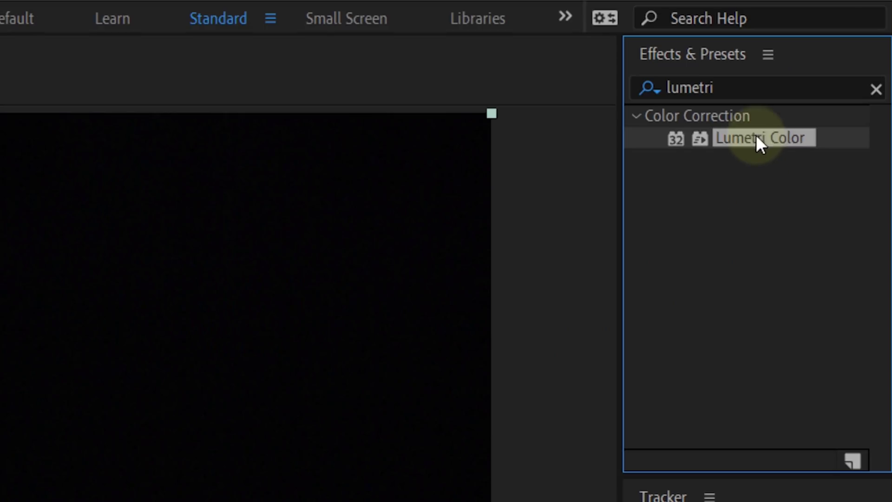
# Apply the Lumetri Color effect to the duplicated face layer and raise its exposure
pyautogui.moveTo(757, 139); pyautogui.dragTo(471, 189)
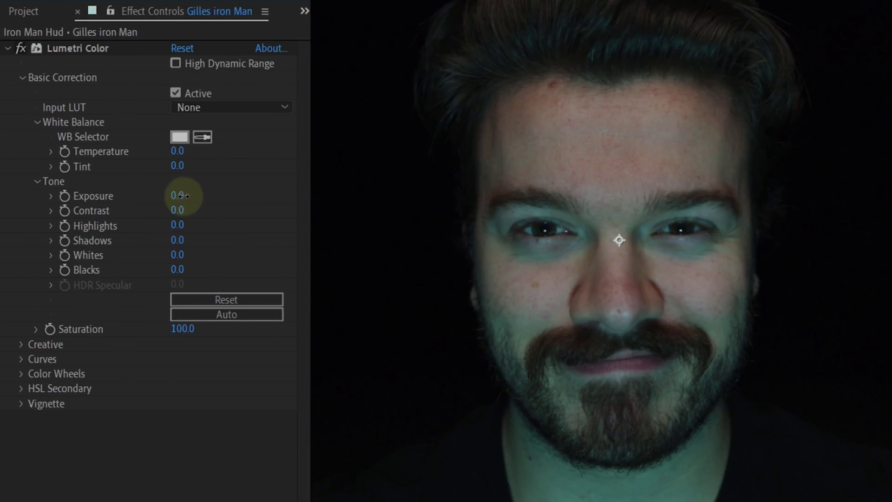
pyautogui.moveTo(181, 196); pyautogui.dragTo(266, 190)
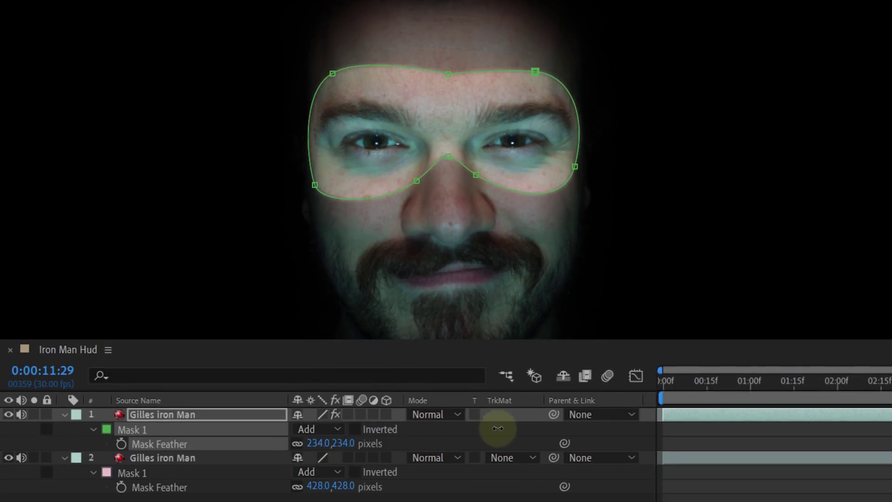
# Set the feather of the mask around the eyes to 359 pixels and compare the image with that layer hidden and shown
pyautogui.moveTo(498, 428); pyautogui.dragTo(521, 428)
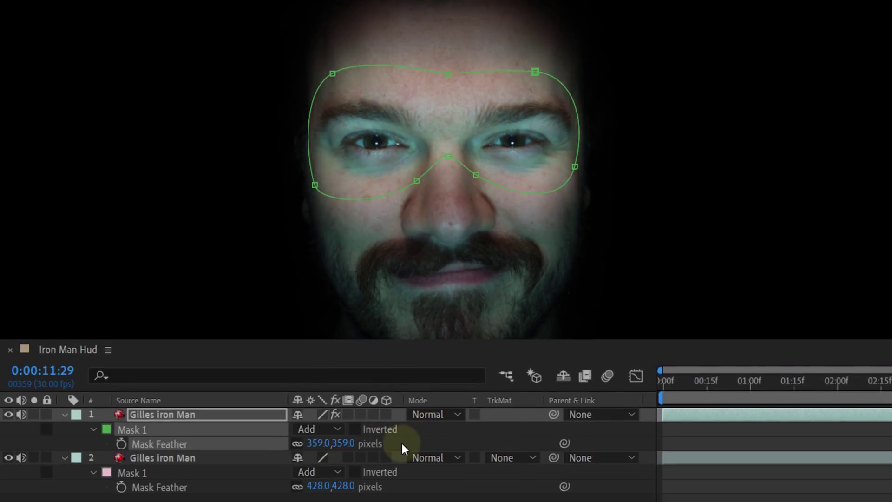
pyautogui.click(8, 415)
pyautogui.click(9, 414)
pyautogui.click(8, 414)
pyautogui.click(8, 415)
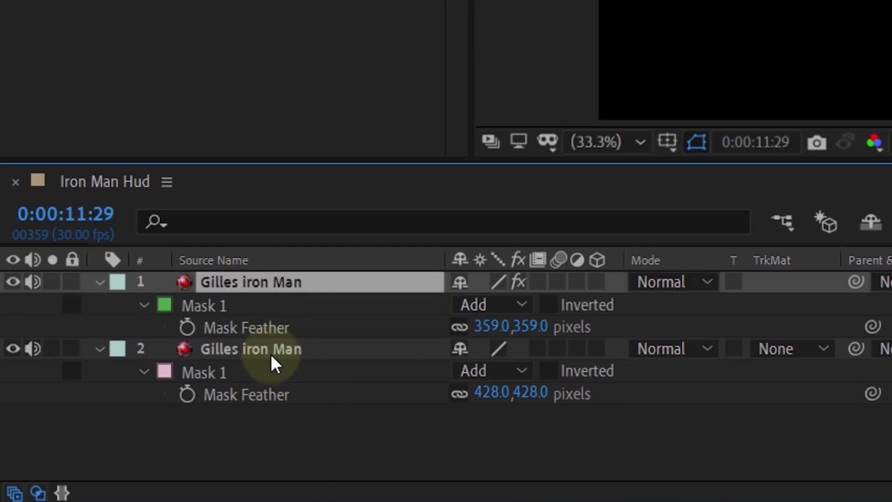
# Pre-compose both face layers into a composition named with the actor's first name, moving all attributes into it
pyautogui.keyDown('ctrl'); pyautogui.click(271, 353); pyautogui.keyUp('ctrl')
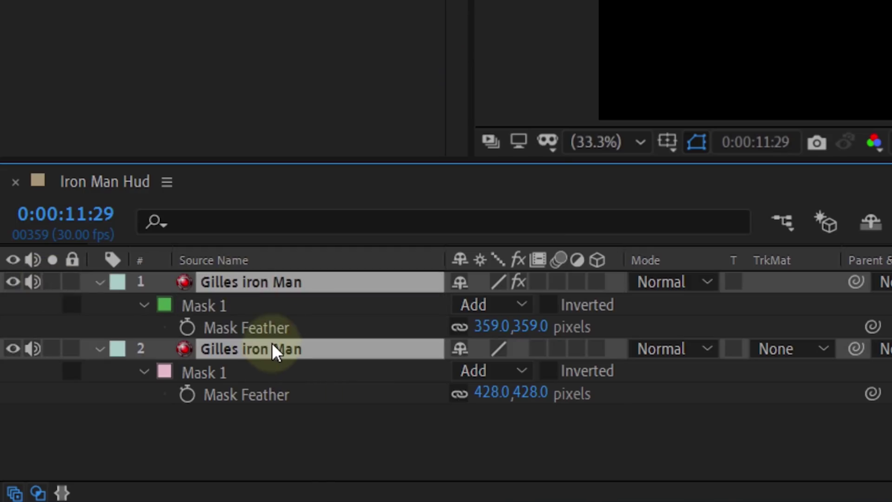
pyautogui.rightClick(272, 343)
pyautogui.click(448, 241)
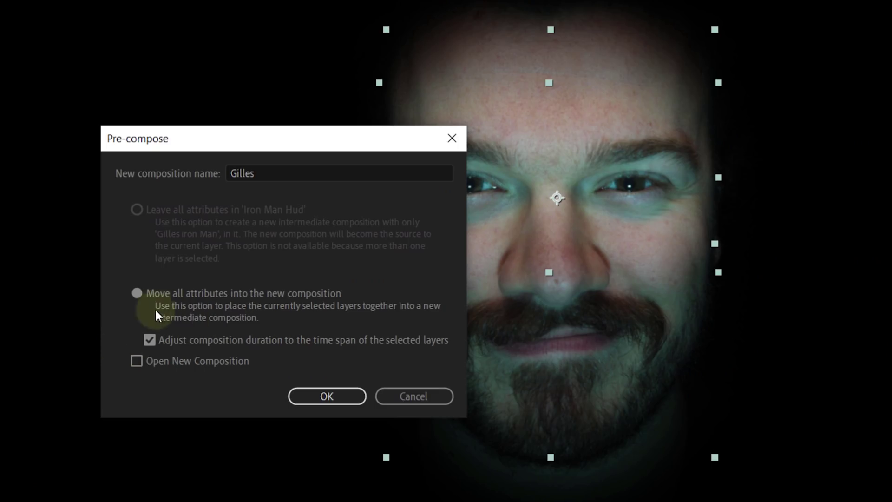
pyautogui.click(326, 397)
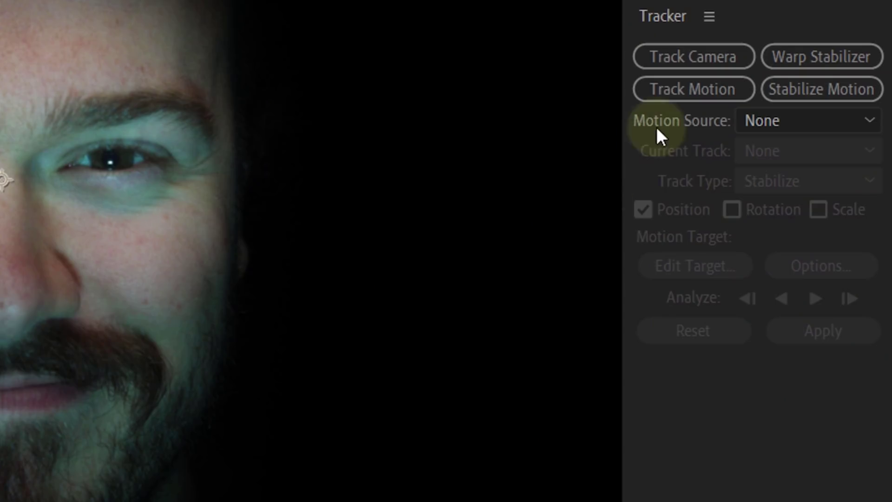
# Run 3D camera tracking on the pre-composed face layer and create a camera from the solved track points
pyautogui.click(724, 56)
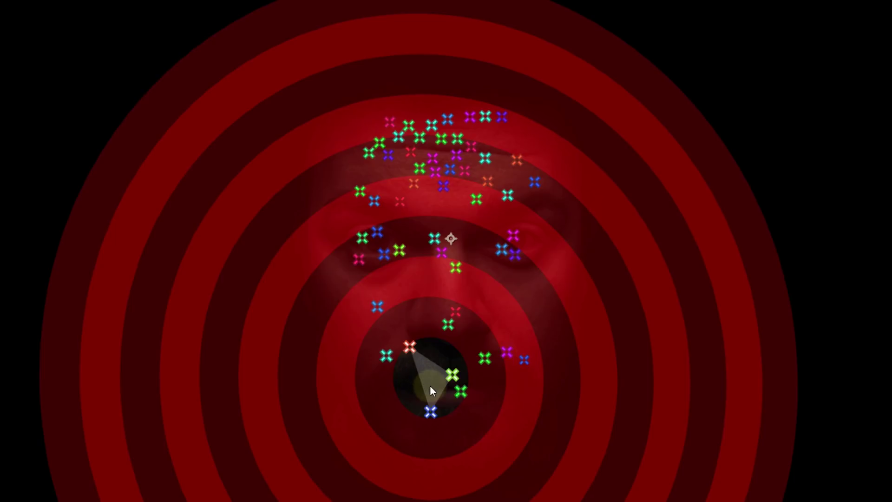
pyautogui.rightClick(430, 385)
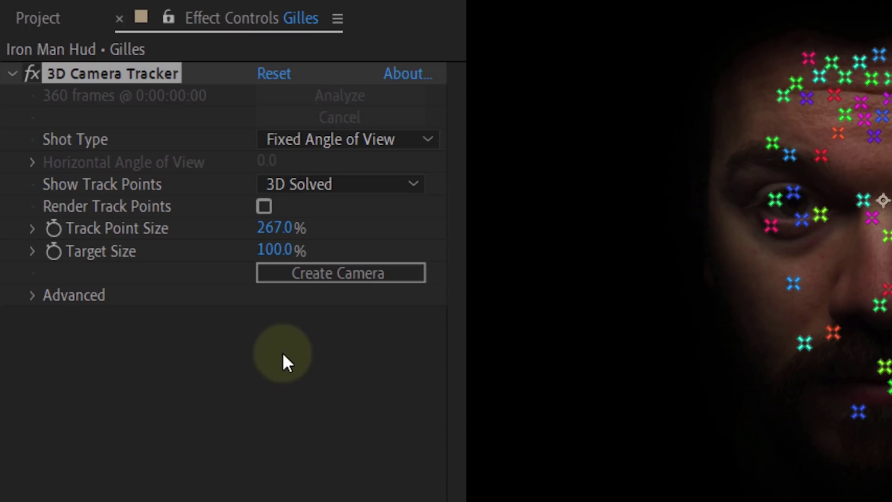
pyautogui.click(361, 277)
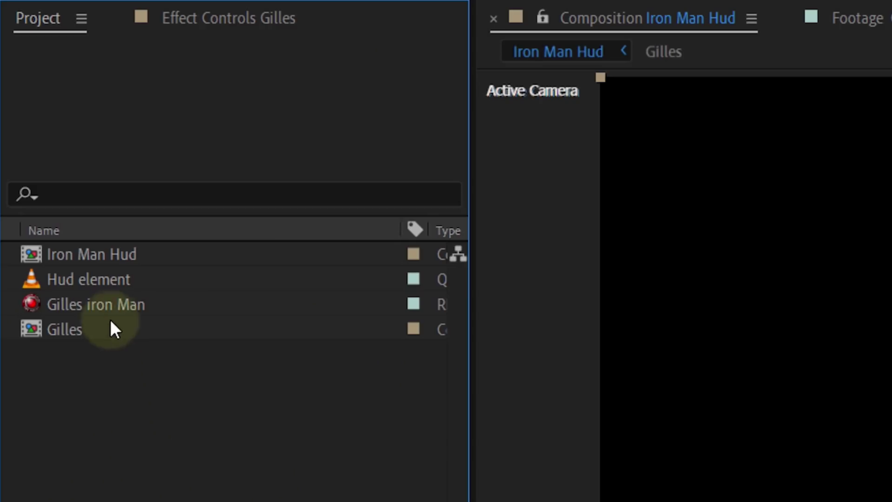
# Place the Hud element clip between the tracker camera and the face layer, as a 3D layer with the Add blending mode
pyautogui.click(122, 280)
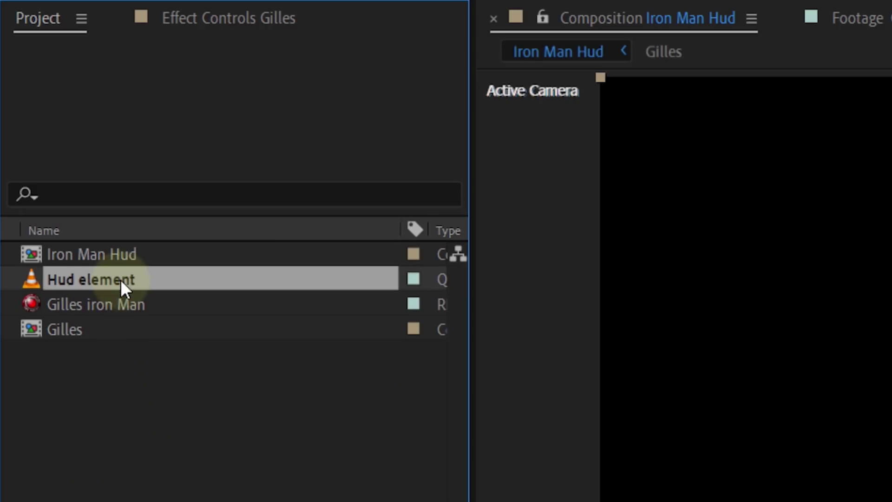
pyautogui.moveTo(124, 280); pyautogui.dragTo(279, 305)
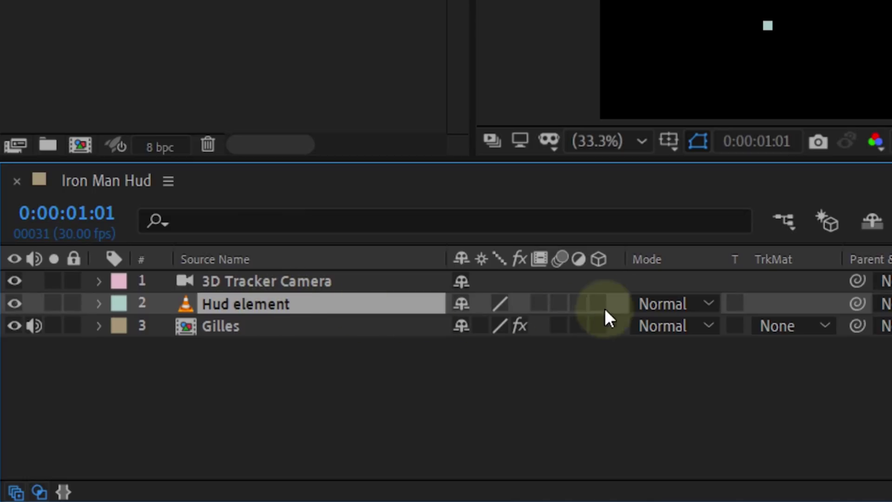
pyautogui.click(662, 304)
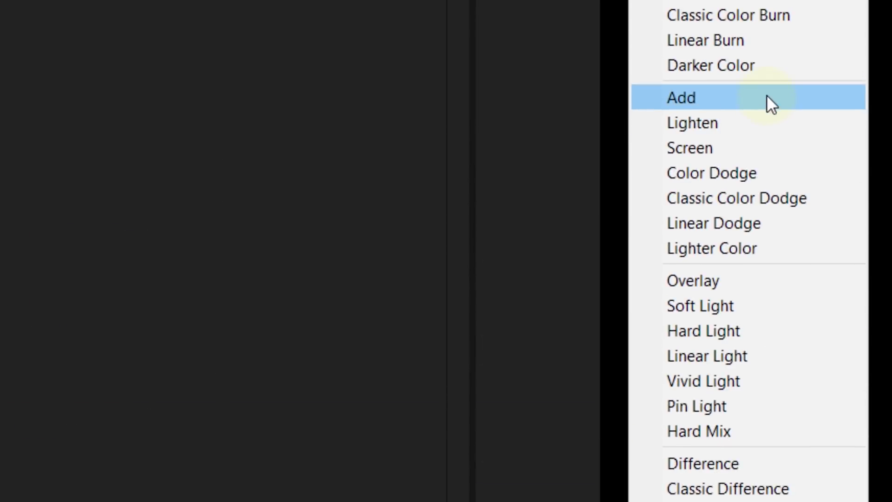
pyautogui.click(767, 98)
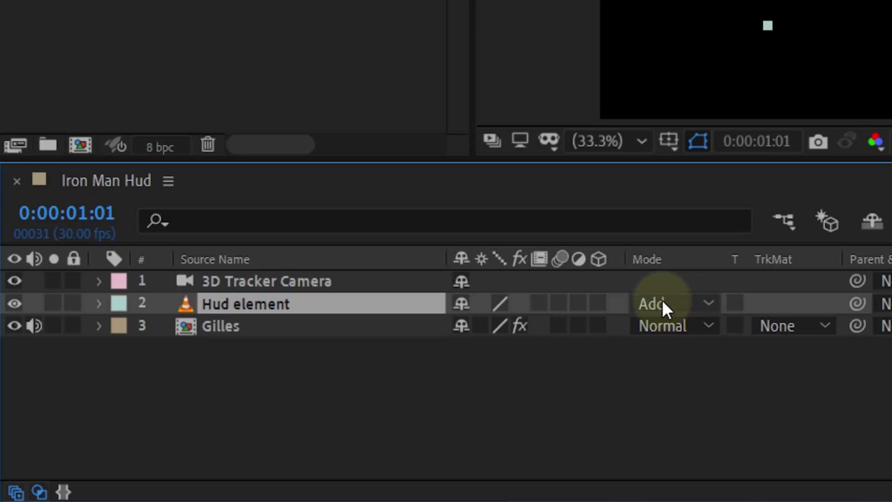
pyautogui.click(598, 304)
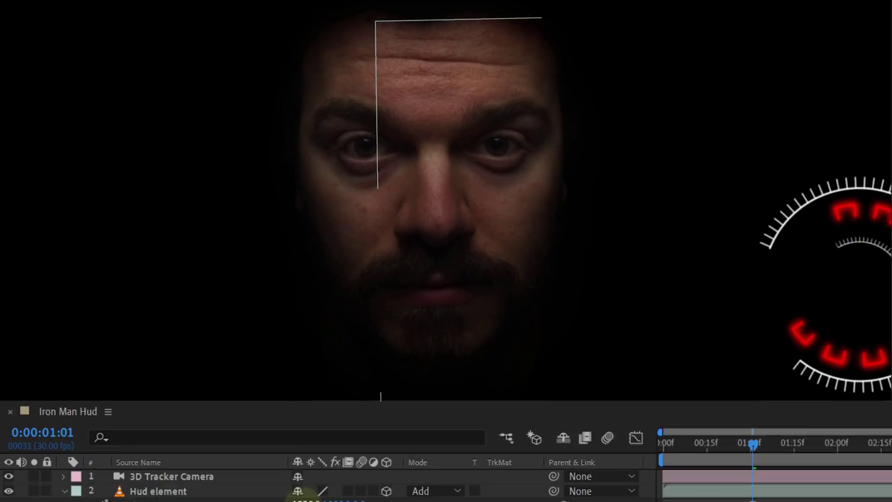
# Set the Hud element's anchor point to 4344, 1584, 1096, placing the graphic beside the face
pyautogui.moveTo(328, 444); pyautogui.dragTo(279, 446)
pyautogui.moveTo(862, 183); pyautogui.dragTo(832, 186)
pyautogui.moveTo(358, 443); pyautogui.dragTo(367, 443)
pyautogui.moveTo(302, 443); pyautogui.dragTo(142, 460)
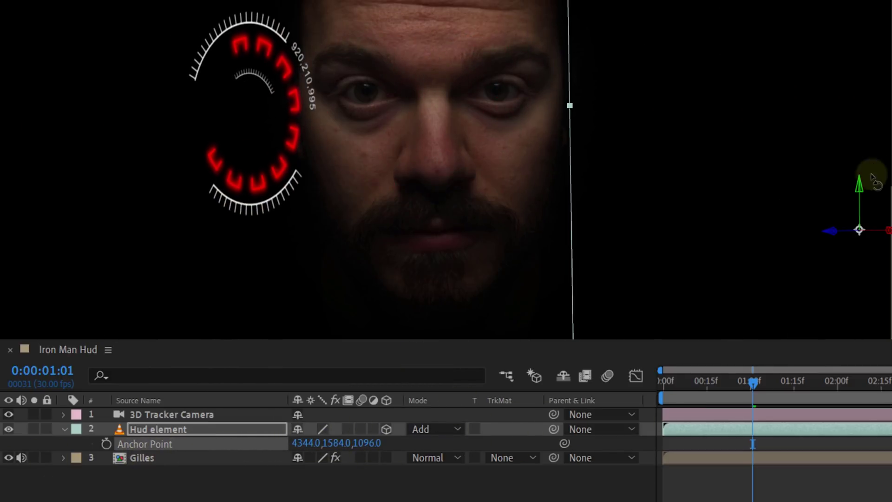
# Rotate the Hud element slightly around its vertical axis and flip it horizontally
pyautogui.moveTo(861, 186); pyautogui.dragTo(861, 185)
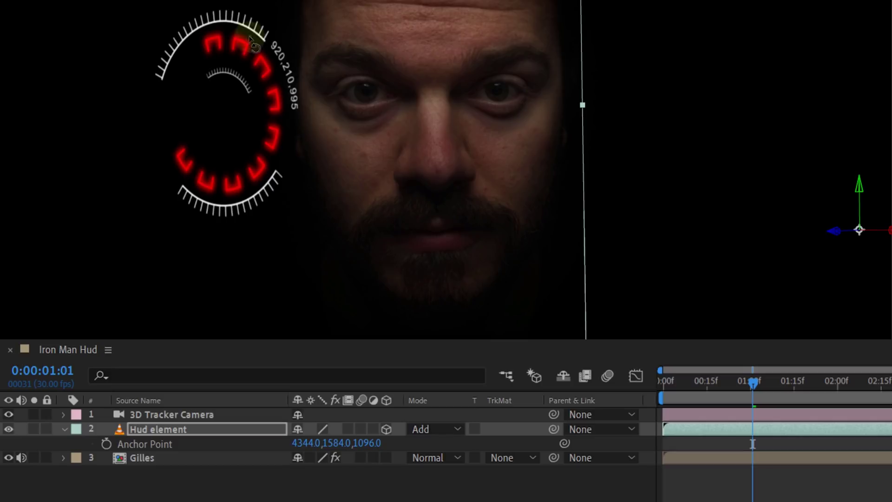
pyautogui.rightClick(268, 59)
pyautogui.moveTo(360, 93)
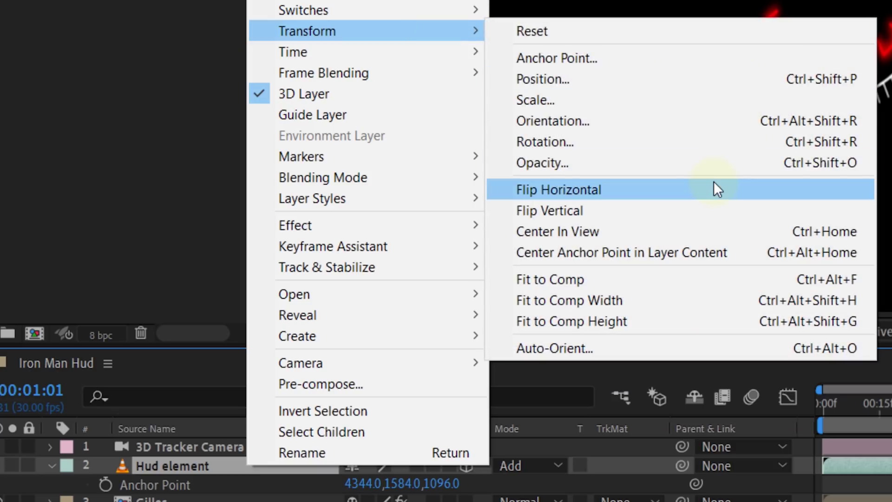
pyautogui.click(715, 183)
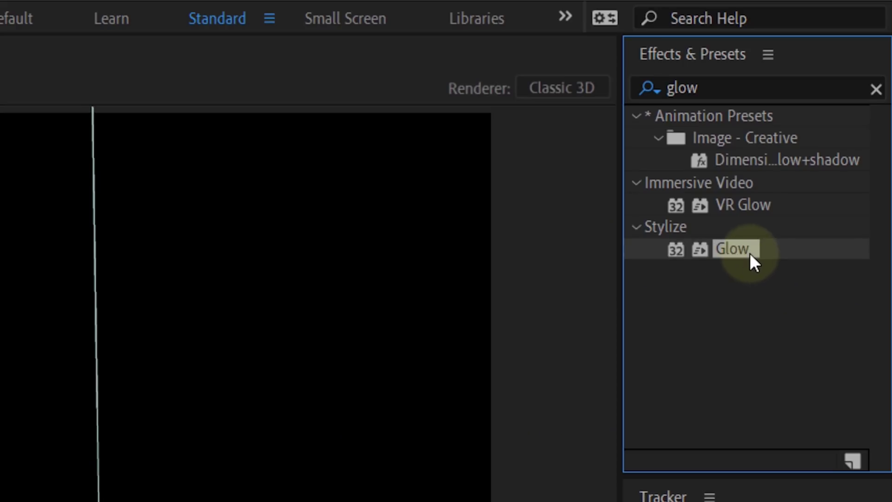
# Apply the Glow effect to the Hud element and widen its glow radius
pyautogui.moveTo(750, 253); pyautogui.dragTo(65, 314)
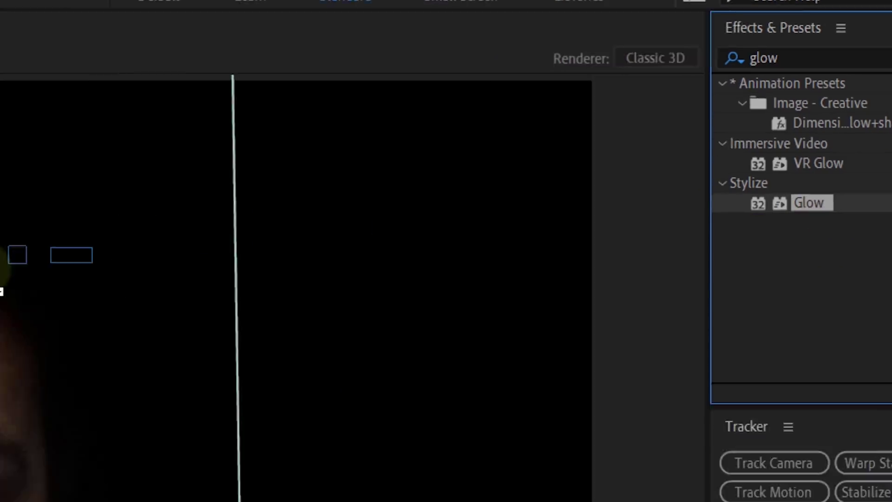
pyautogui.moveTo(28, 114); pyautogui.dragTo(154, 112)
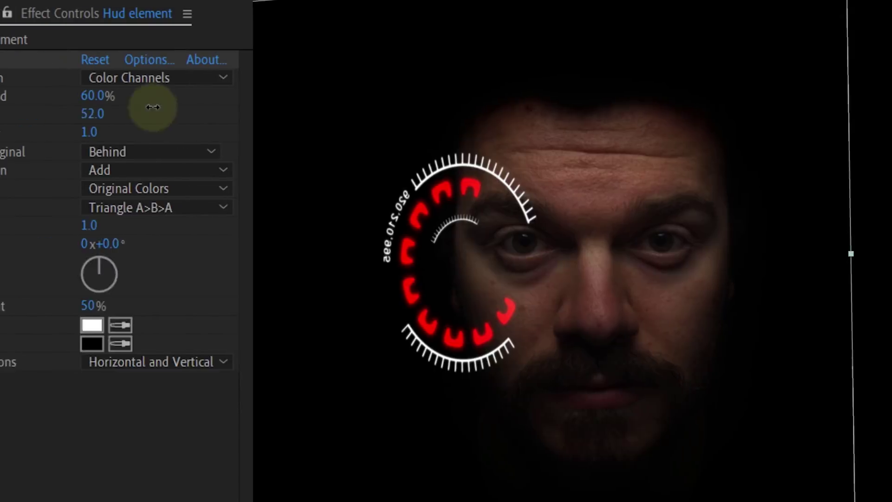
pyautogui.moveTo(229, 102); pyautogui.dragTo(207, 104)
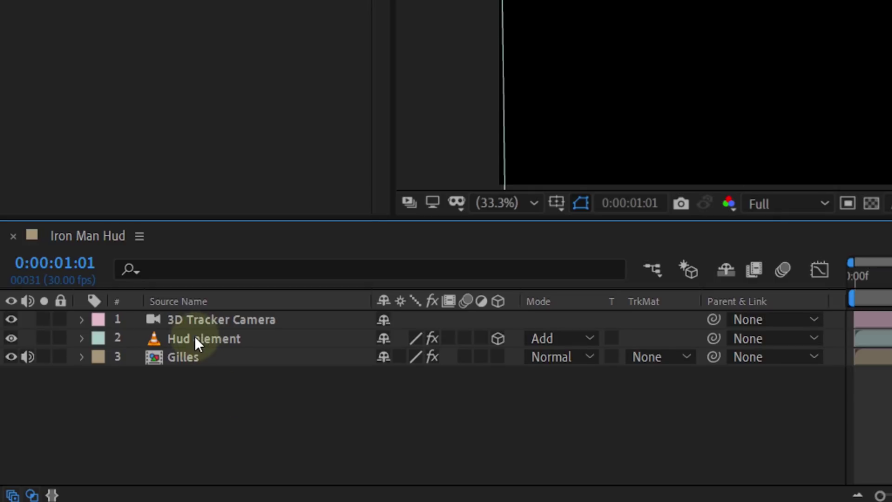
# Pre-compose the Hud element layer under the name Hud element, leaving all attributes in 'Iron Man Hud'
pyautogui.click(195, 336)
pyautogui.rightClick(194, 336)
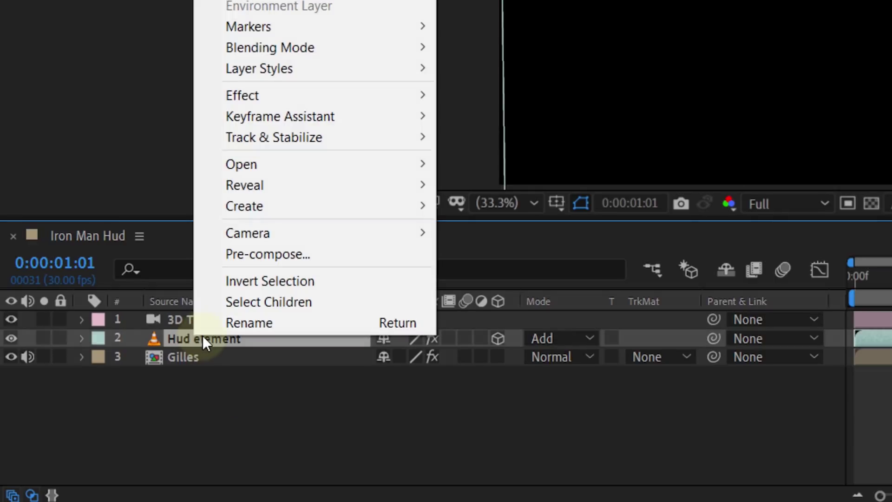
pyautogui.click(334, 252)
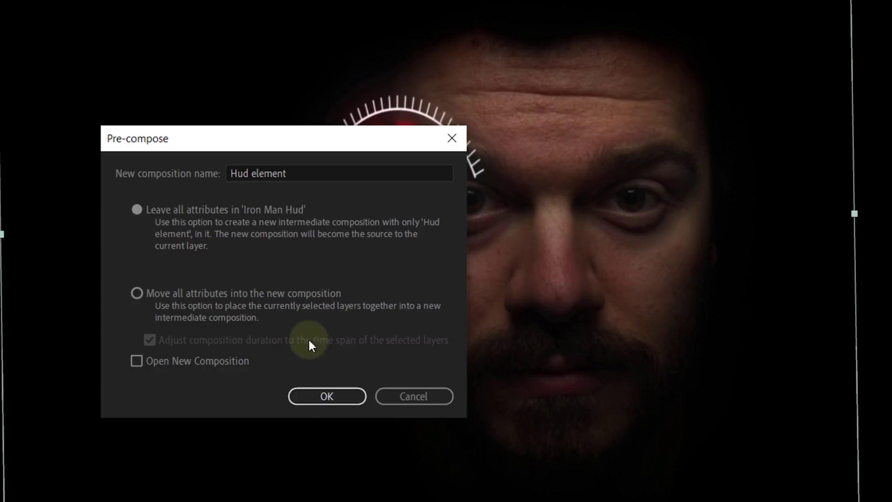
pyautogui.click(303, 397)
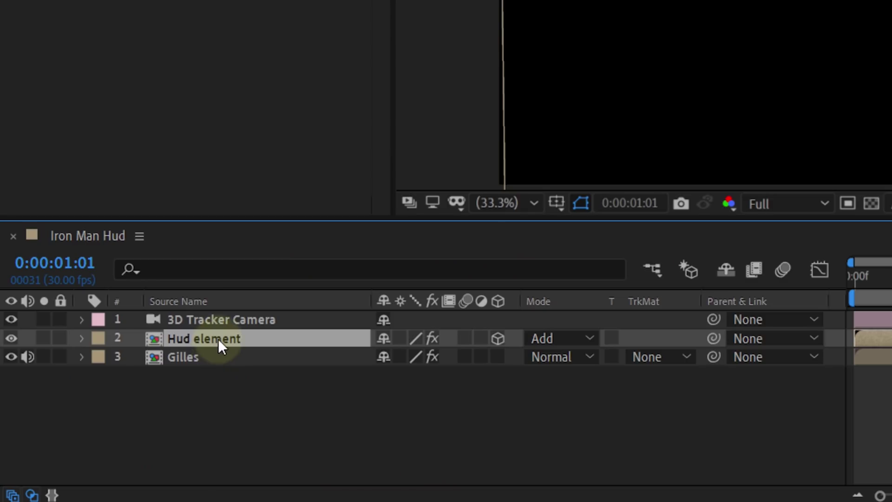
# Inside the Hud element composition, make the clip a 3D layer with the Add blending mode
pyautogui.doubleClick(218, 339)
pyautogui.click(219, 323)
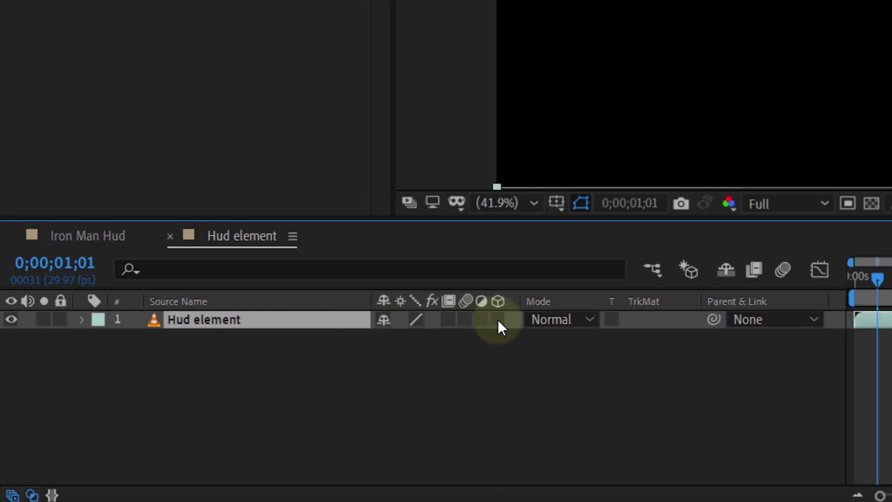
pyautogui.click(539, 319)
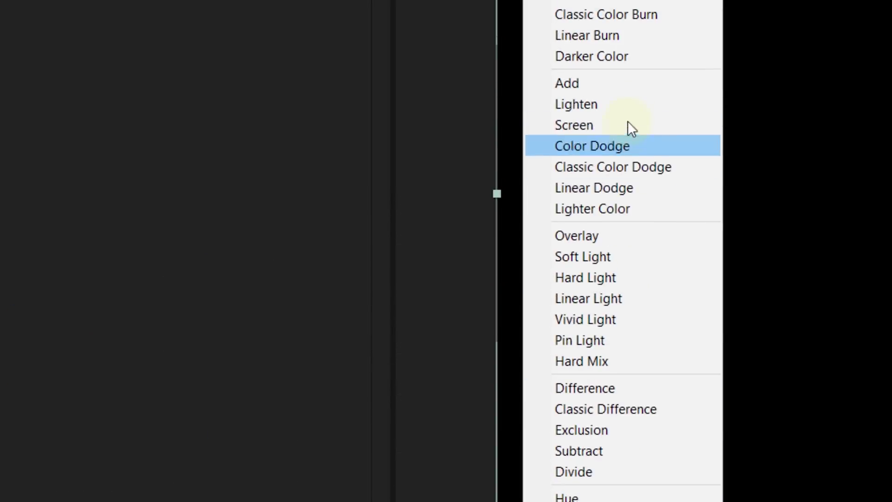
pyautogui.click(628, 85)
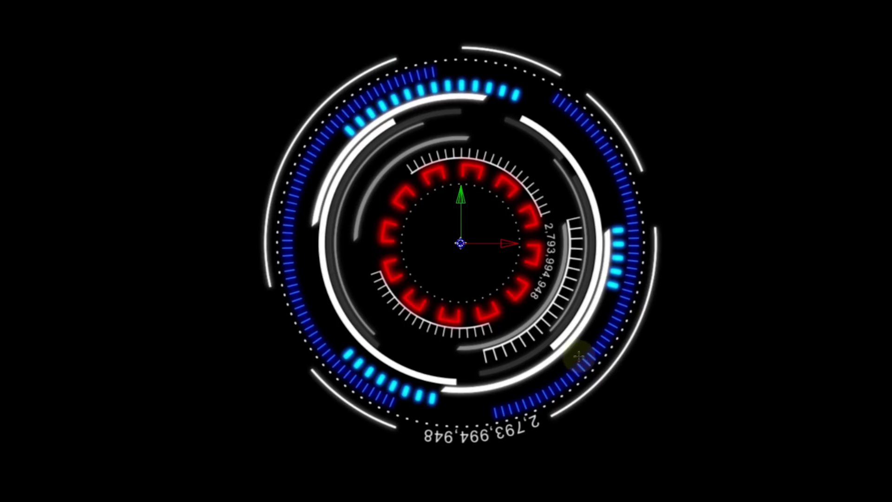
# Draw a circular mask around the white ring of the HUD graphic and set it to Subtract
pyautogui.moveTo(579, 357); pyautogui.dragTo(503, 317)
pyautogui.moveTo(462, 292); pyautogui.dragTo(314, 278)
pyautogui.moveTo(311, 246); pyautogui.dragTo(307, 240)
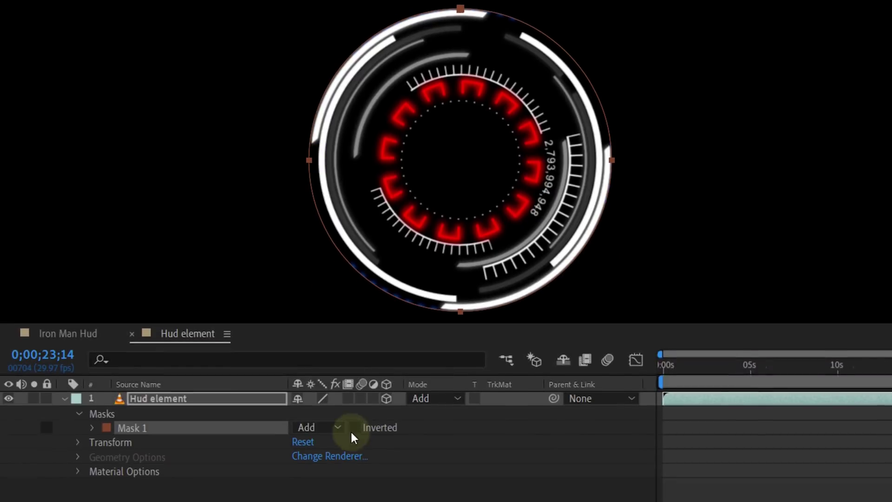
pyautogui.click(325, 426)
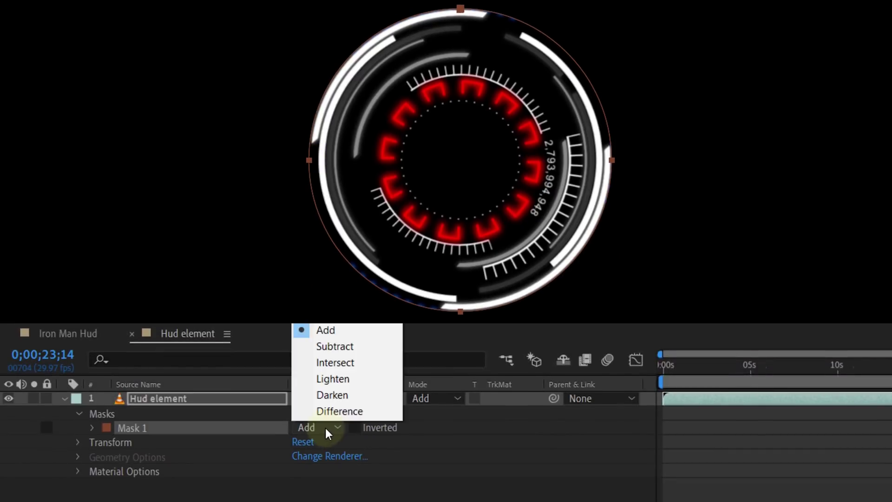
pyautogui.click(364, 353)
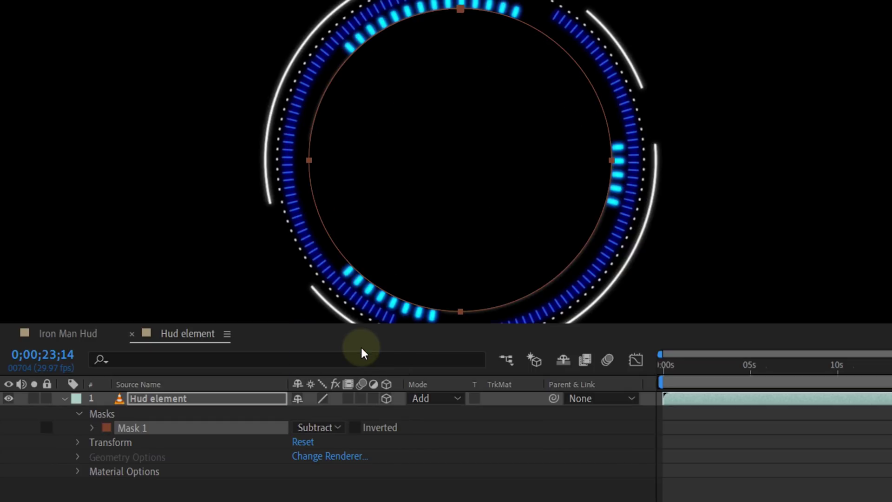
# Duplicate the masked Hud element layer and set the duplicate's mask mode to Add
pyautogui.click(265, 399)
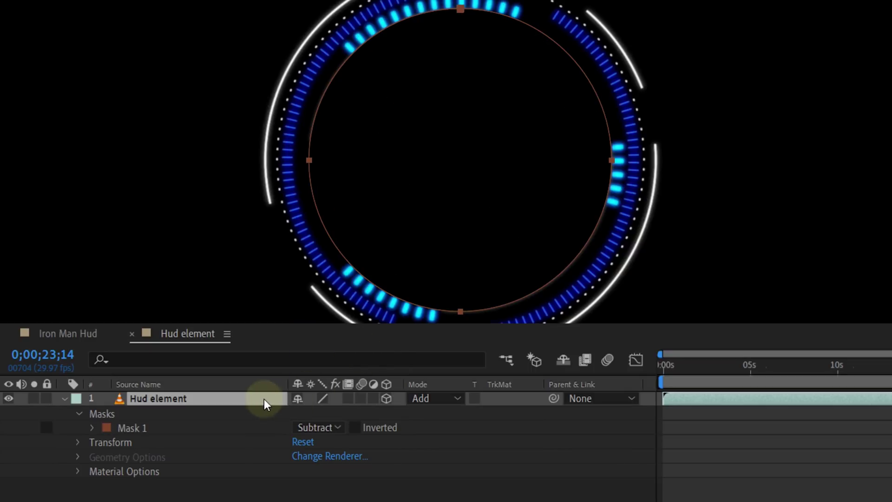
pyautogui.hotkey('ctrl', 'd')
pyautogui.press('m')
pyautogui.click(308, 414)
pyautogui.click(353, 445)
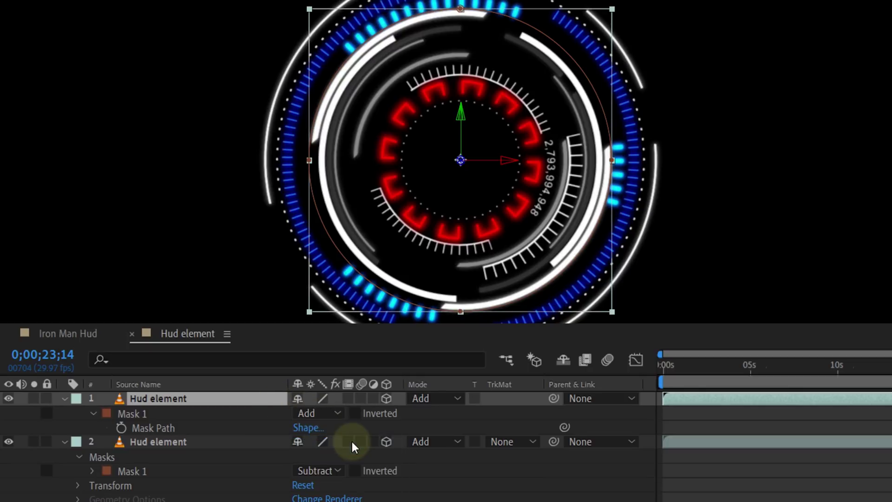
# Move the duplicated inner part forward in depth and inspect the layer separation from Custom View 1 by orbiting the camera
pyautogui.moveTo(460, 160); pyautogui.dragTo(584, 145)
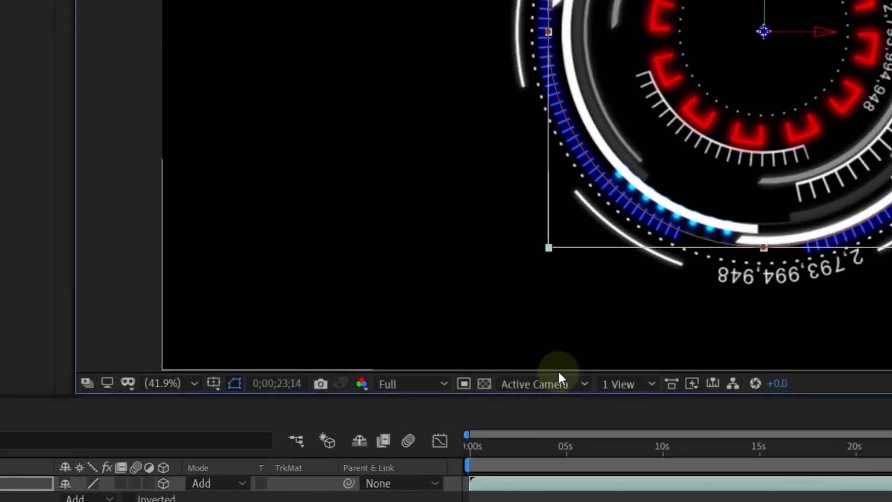
pyautogui.click(553, 379)
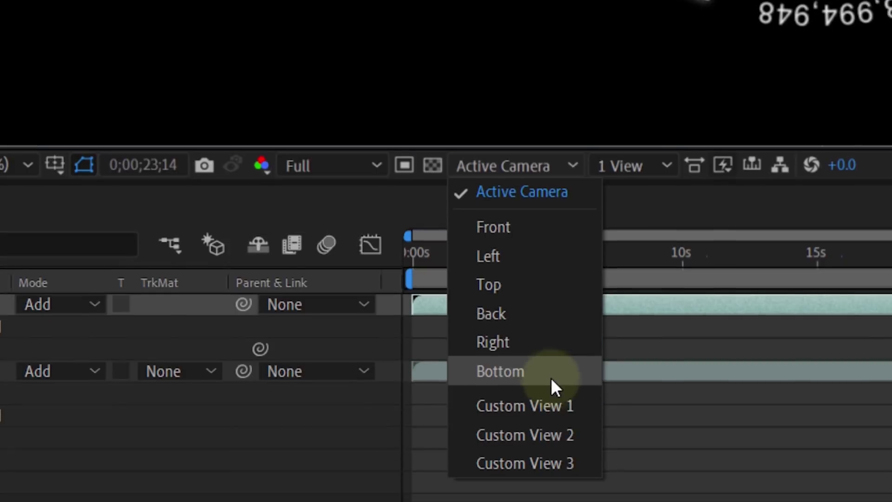
pyautogui.click(562, 404)
pyautogui.click(212, 46)
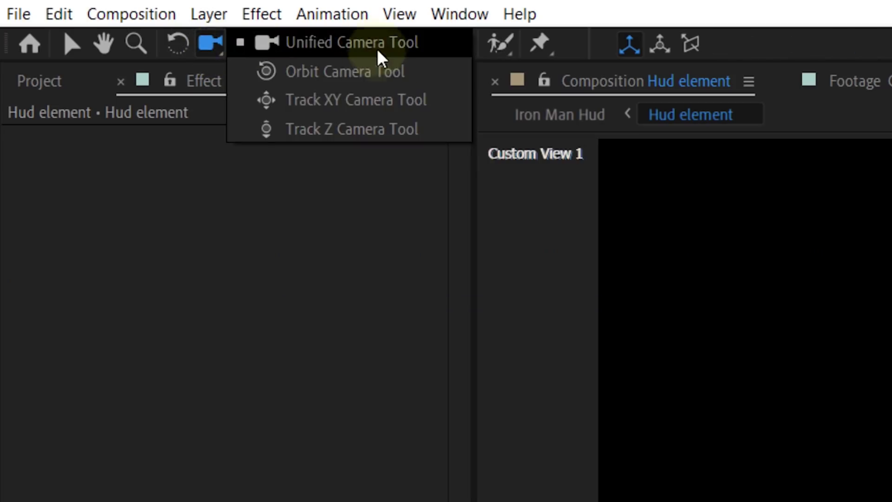
pyautogui.click(400, 75)
pyautogui.moveTo(629, 292); pyautogui.dragTo(665, 301)
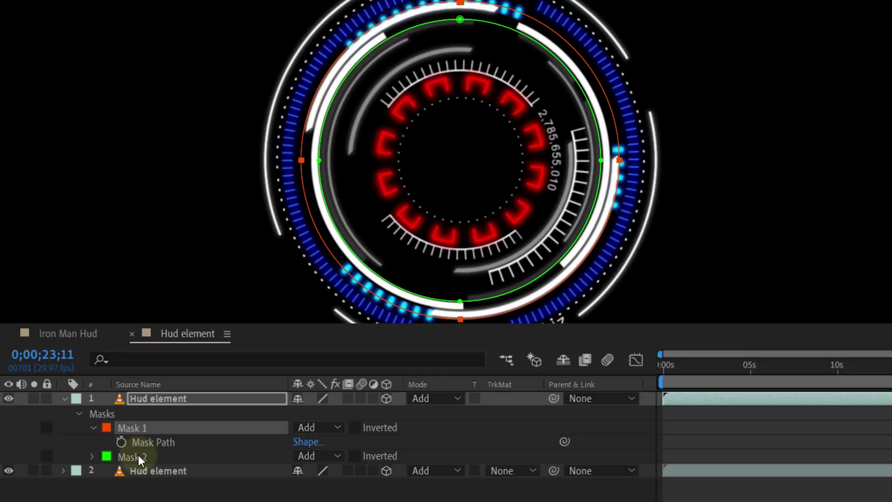
# Set Mask 2 on the upper layer to Subtract and check the isolated white ring with the lower layer hidden
pyautogui.click(138, 455)
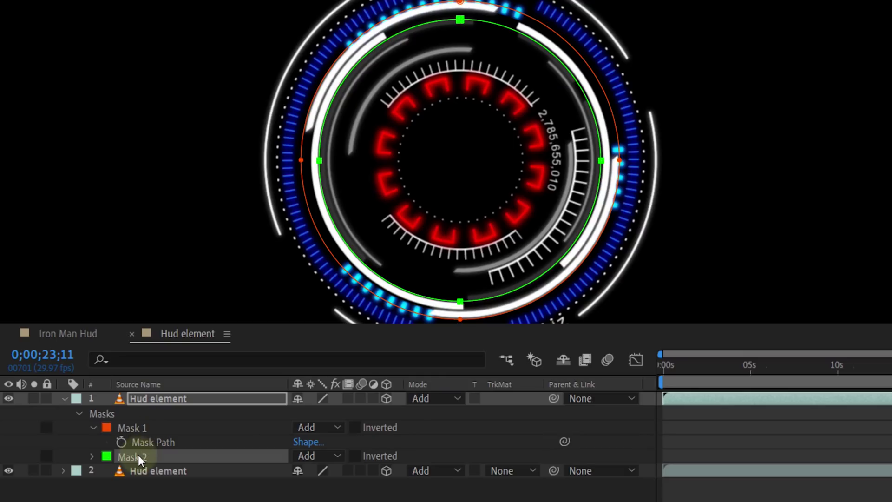
pyautogui.click(330, 453)
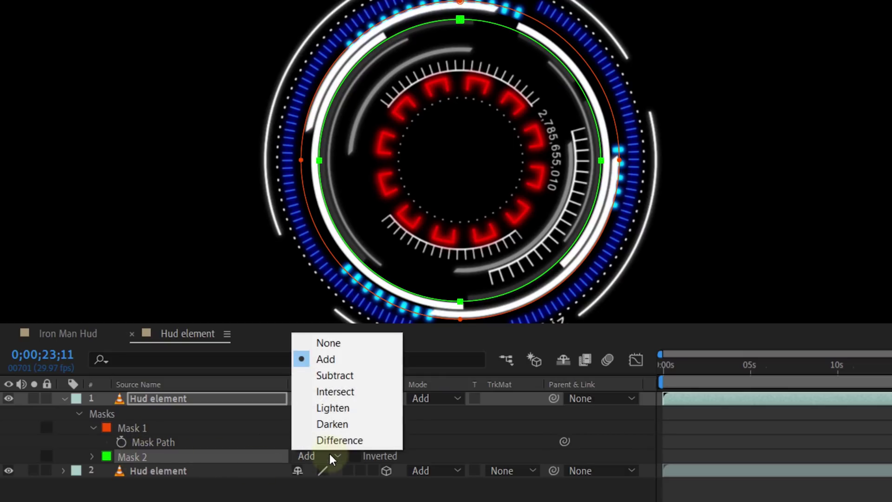
pyautogui.click(373, 379)
pyautogui.click(8, 469)
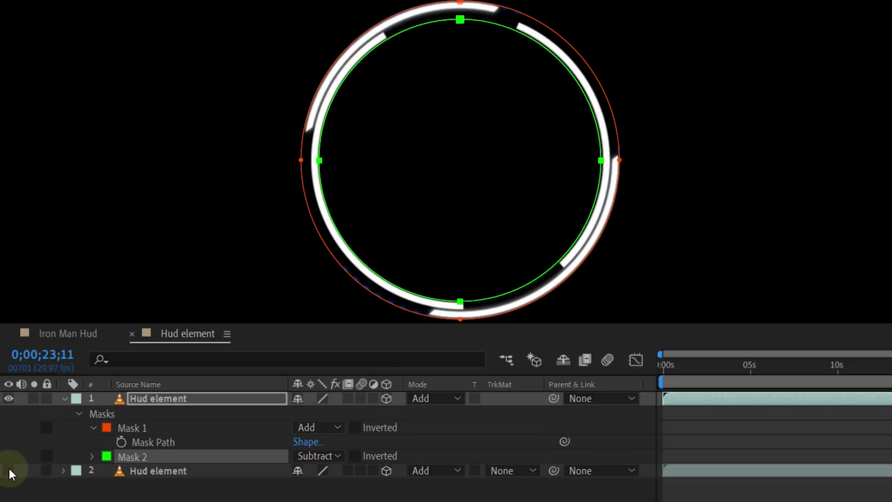
pyautogui.click(9, 469)
pyautogui.click(9, 468)
pyautogui.click(8, 468)
# Duplicate the upper Hud element layer and draw a circular mask around the graphic's inner red ring
pyautogui.click(183, 396)
pyautogui.hotkey('ctrl', 'd')
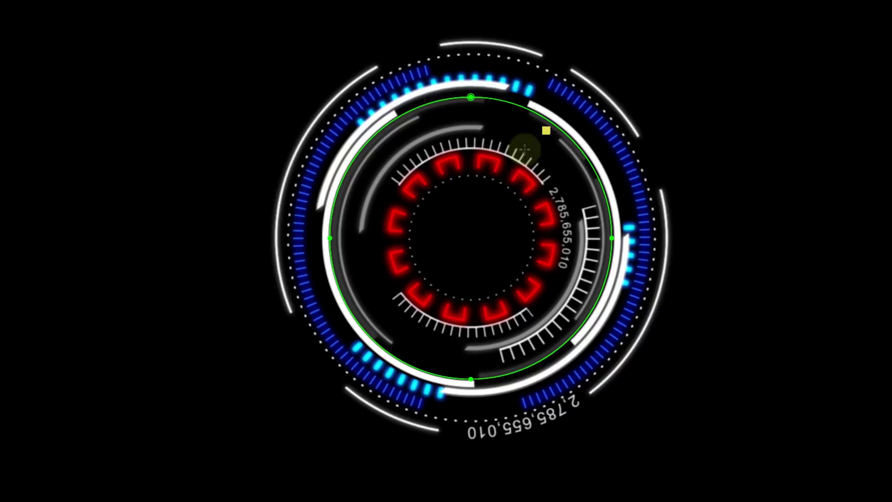
pyautogui.moveTo(524, 148); pyautogui.dragTo(365, 298)
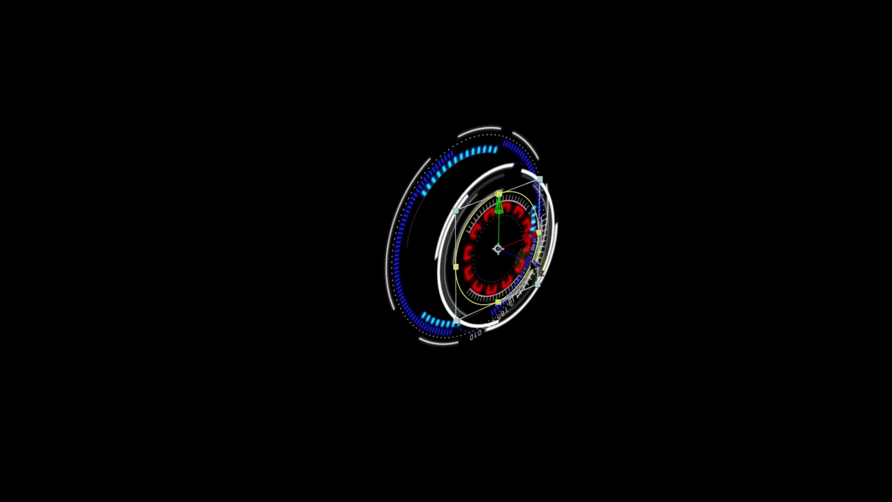
# Move the red center layer forward in depth, followed by the ring layer behind it, to stagger the HUD parts
pyautogui.moveTo(541, 272); pyautogui.dragTo(607, 296)
pyautogui.click(523, 272)
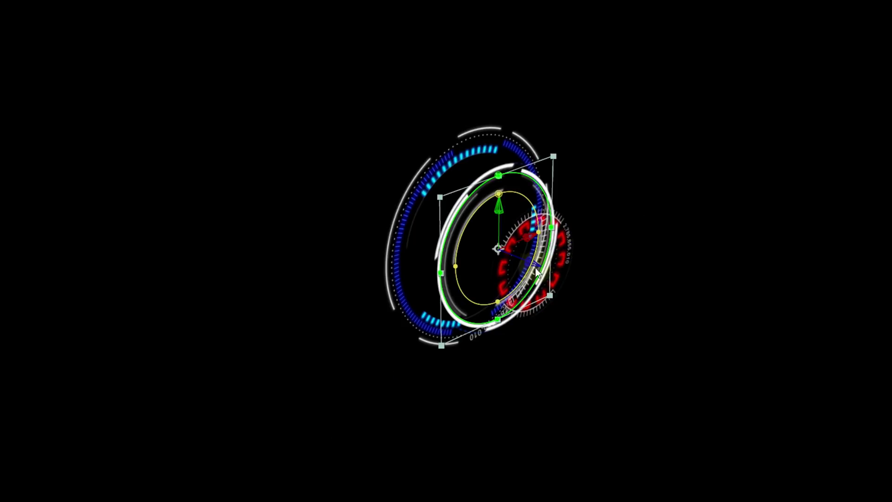
pyautogui.moveTo(534, 267); pyautogui.dragTo(582, 263)
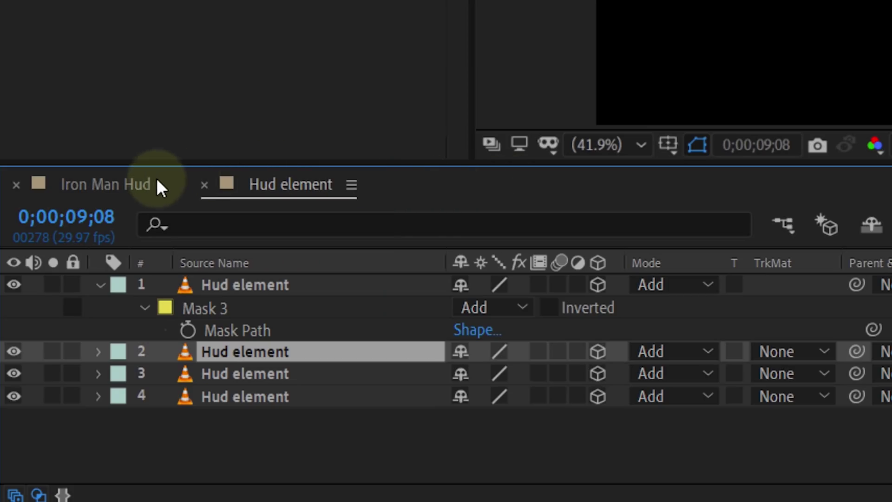
# Return to the Iron Man Hud composition and enable Collapse Transformations on the Hud element layer
pyautogui.click(148, 183)
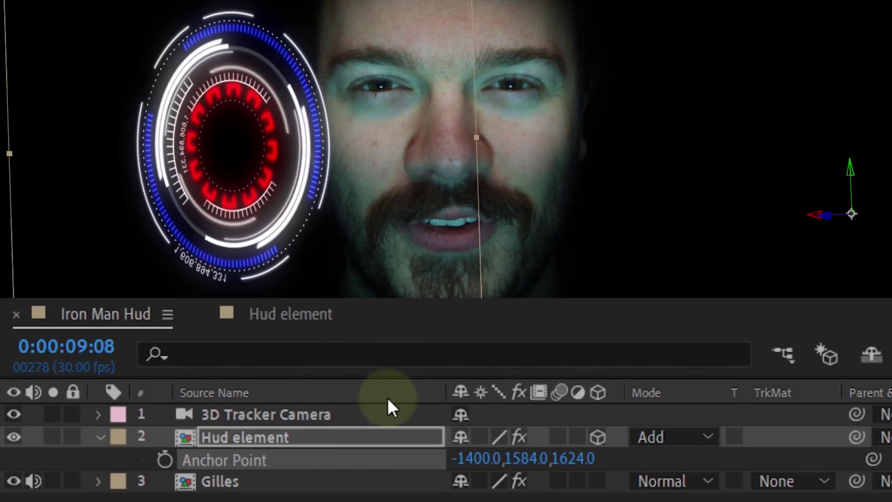
pyautogui.click(481, 437)
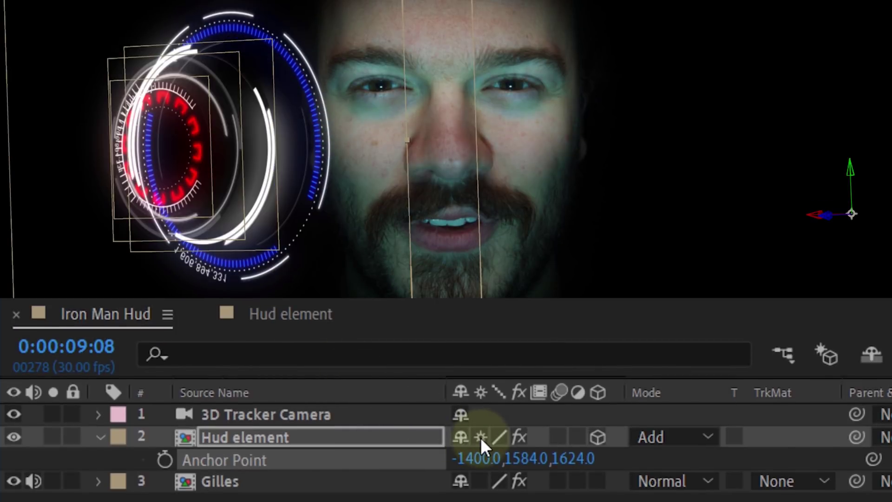